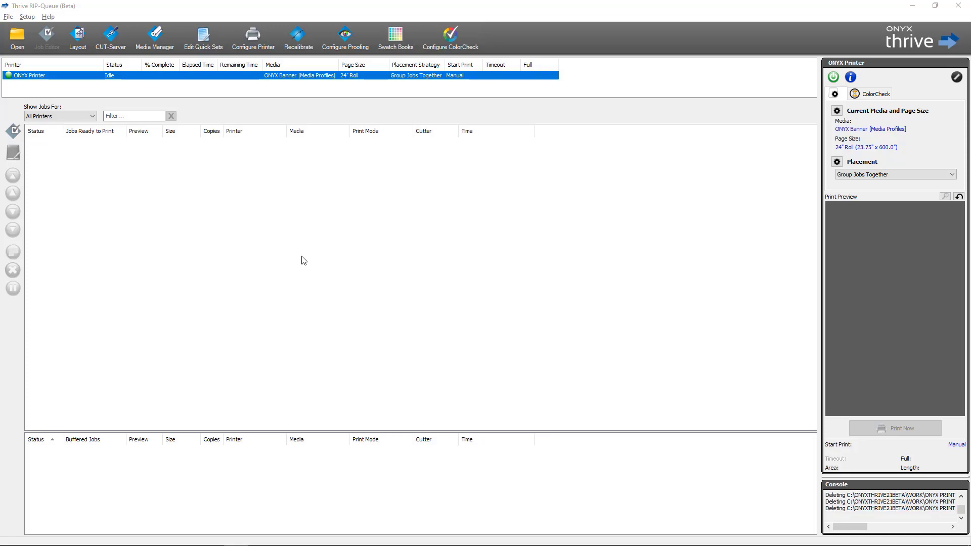
# Load the ONYX Quality Evaluation.pdf sample from Samples into the Job Editor
pyautogui.click(17, 45)
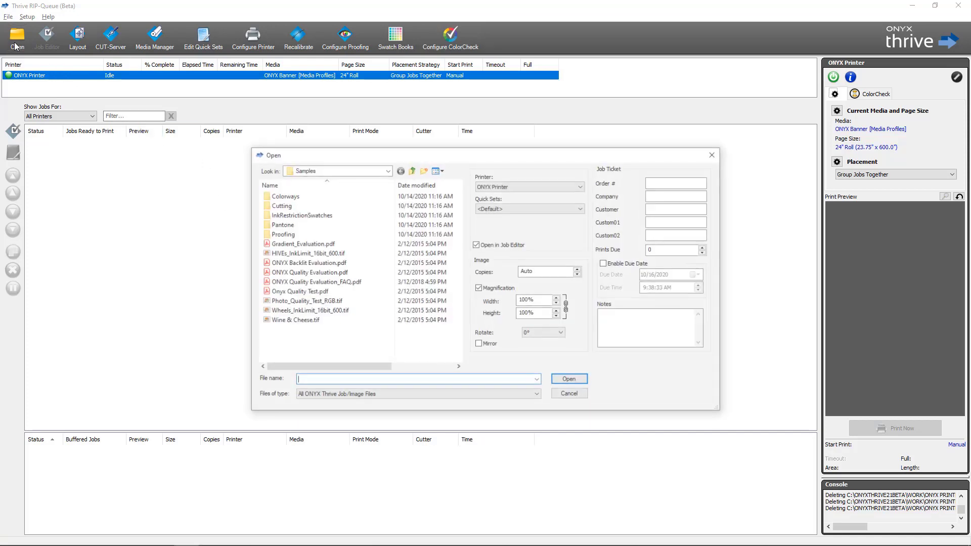
pyautogui.click(309, 272)
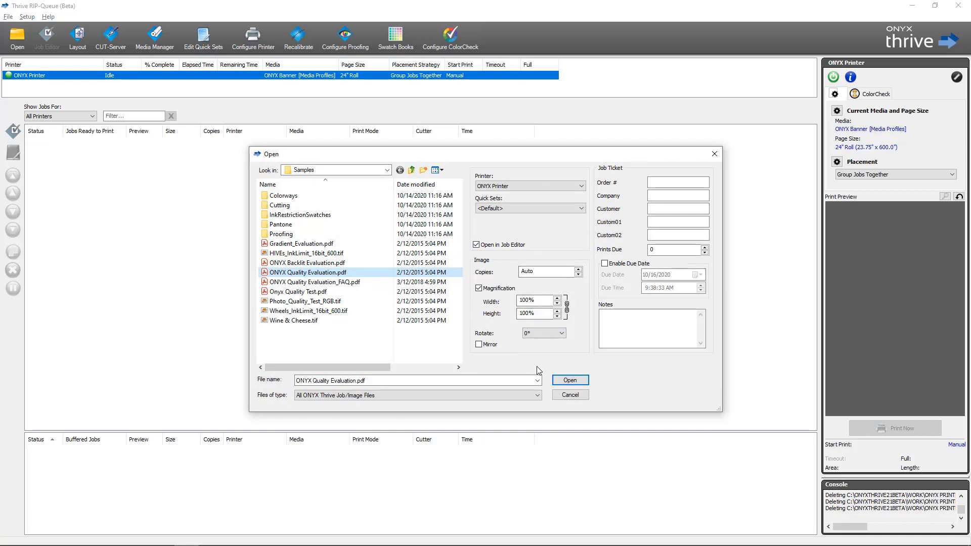
pyautogui.click(566, 383)
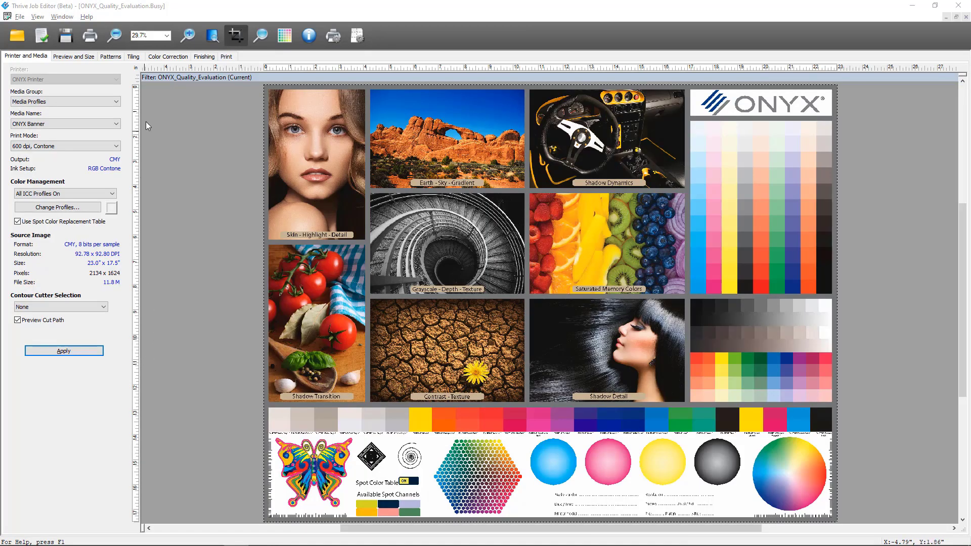
# Enable tiling with 3 columns and 3 rows, giving 7.67" x 5.83" tiles
pyautogui.click(133, 59)
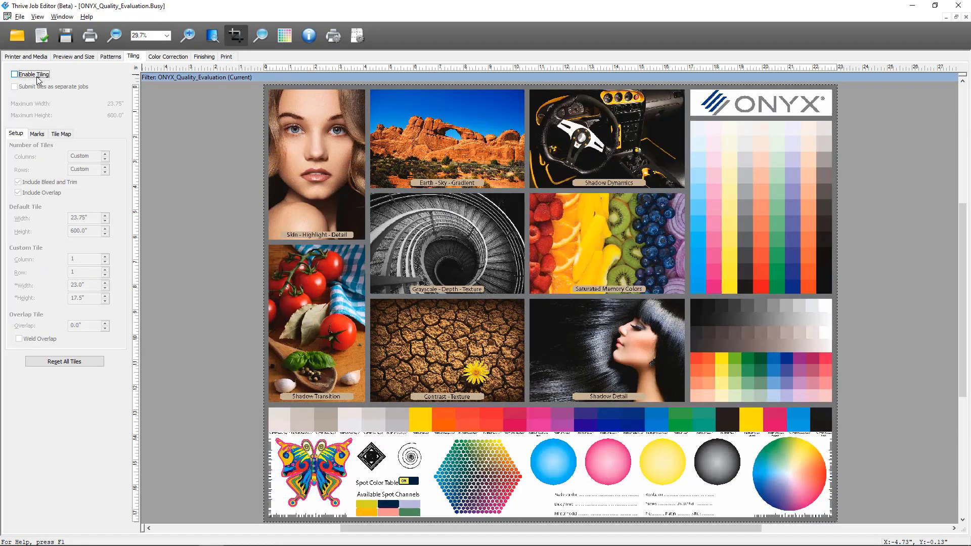
pyautogui.click(38, 76)
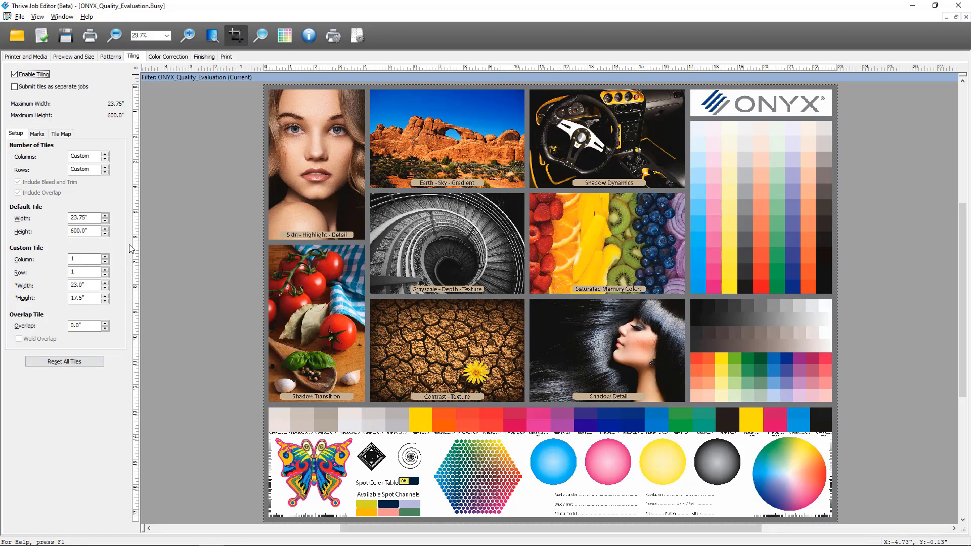
pyautogui.click(105, 154)
pyautogui.click(106, 154)
pyautogui.click(105, 154)
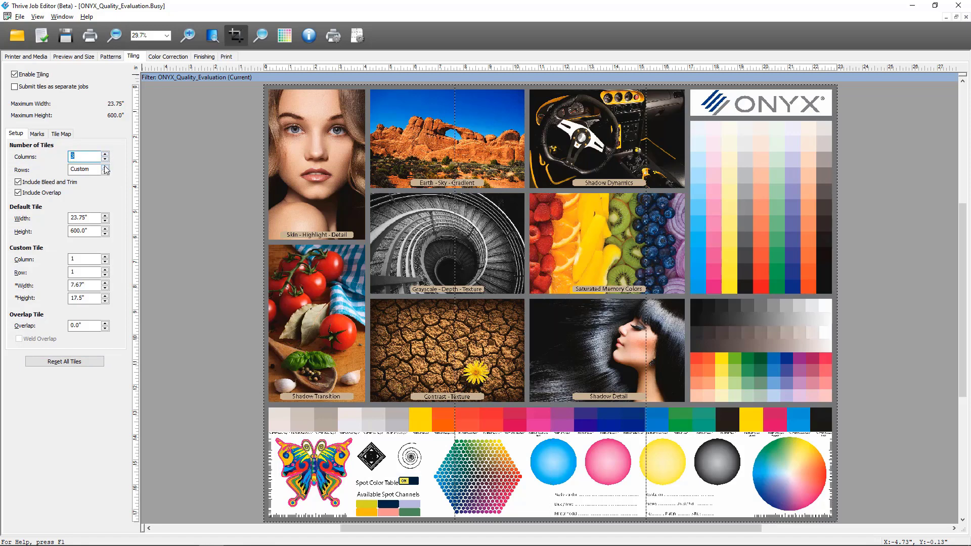
pyautogui.click(106, 168)
pyautogui.click(105, 168)
pyautogui.click(106, 168)
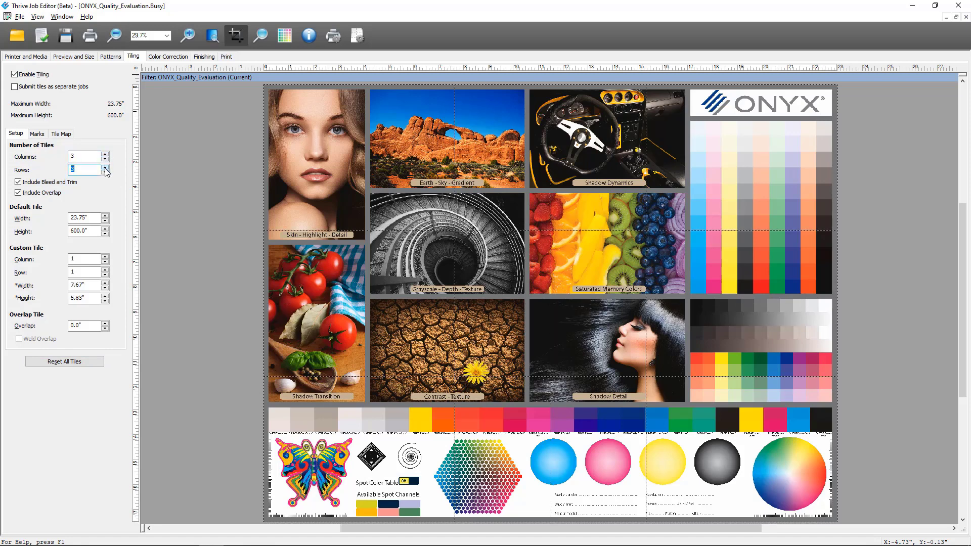
# Keep TileMaps as the tile map folder, add a page per tile, and use Landscape Letter pages
pyautogui.click(61, 134)
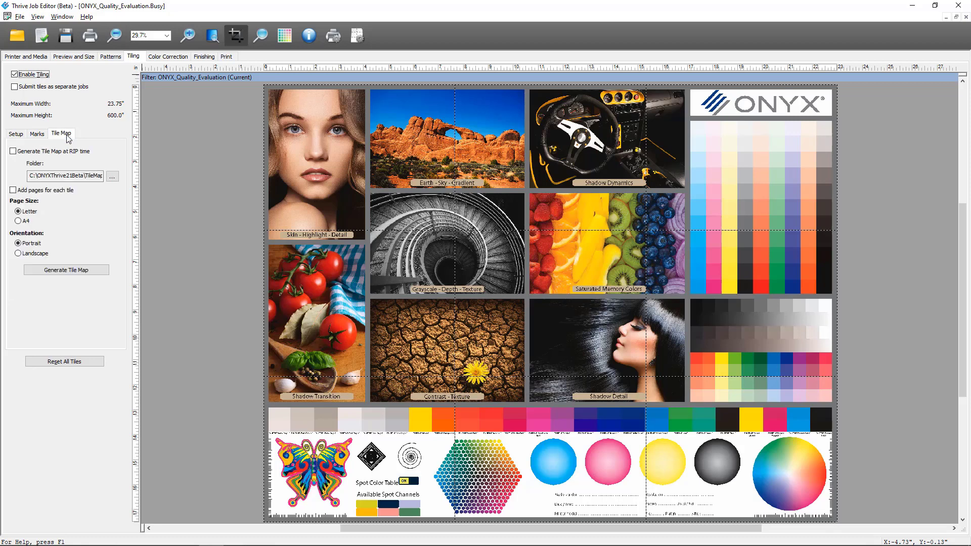
pyautogui.click(89, 154)
pyautogui.click(89, 154)
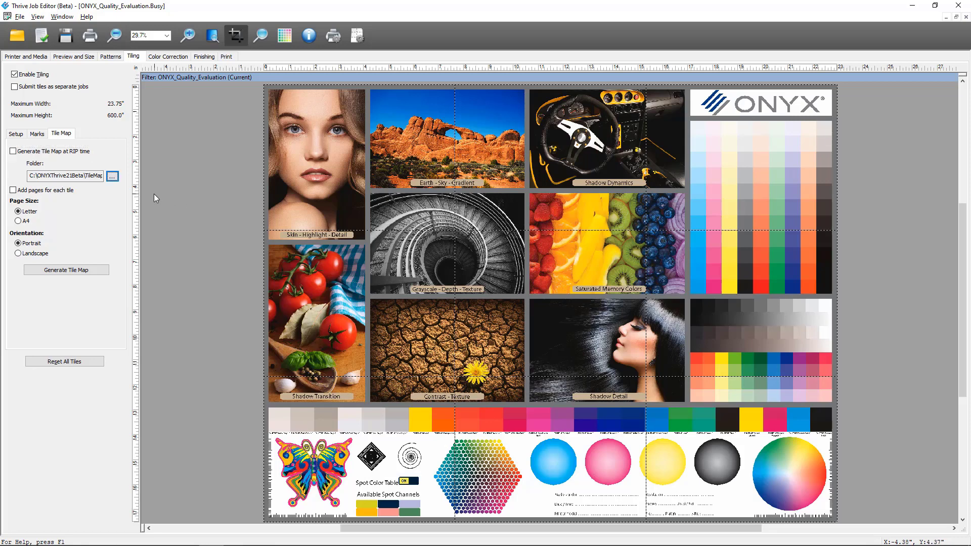
pyautogui.click(113, 177)
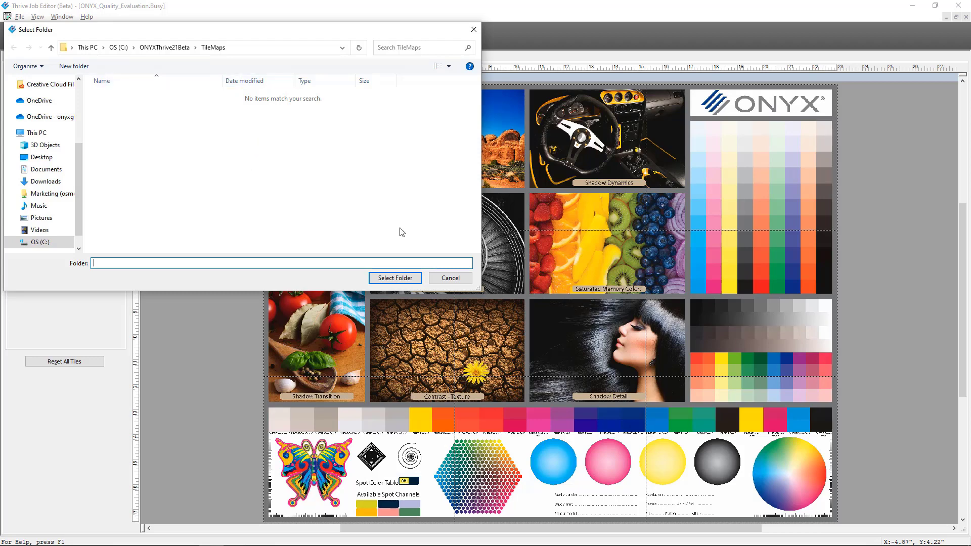
pyautogui.click(443, 278)
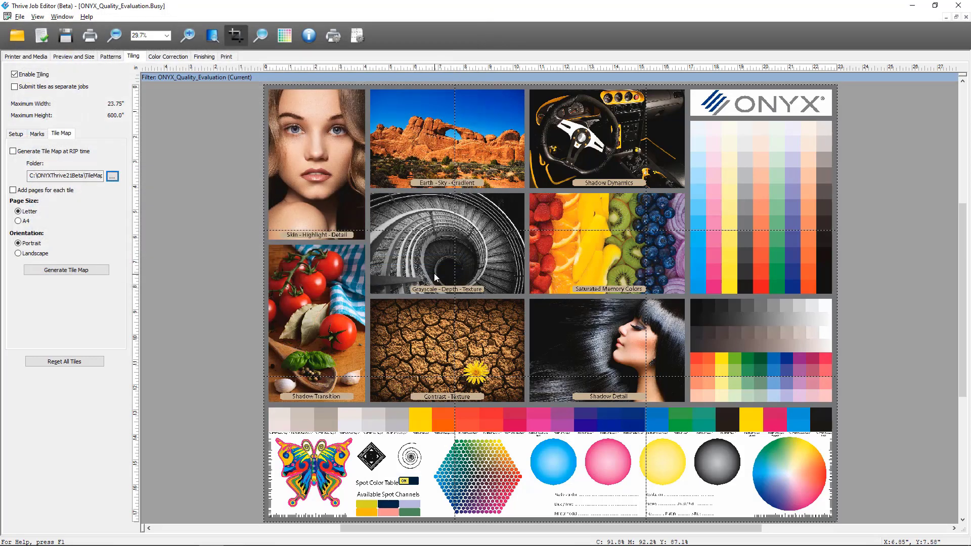
pyautogui.click(65, 192)
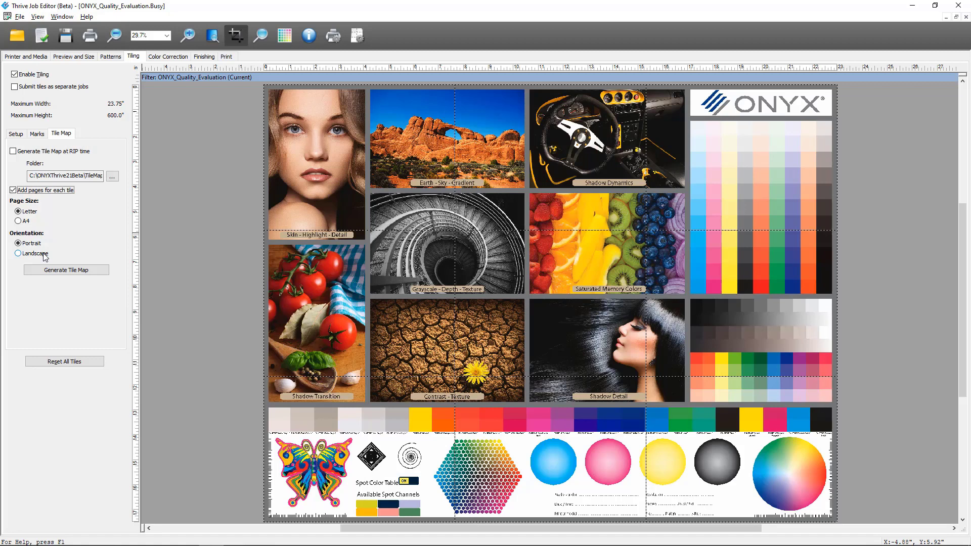
pyautogui.click(45, 255)
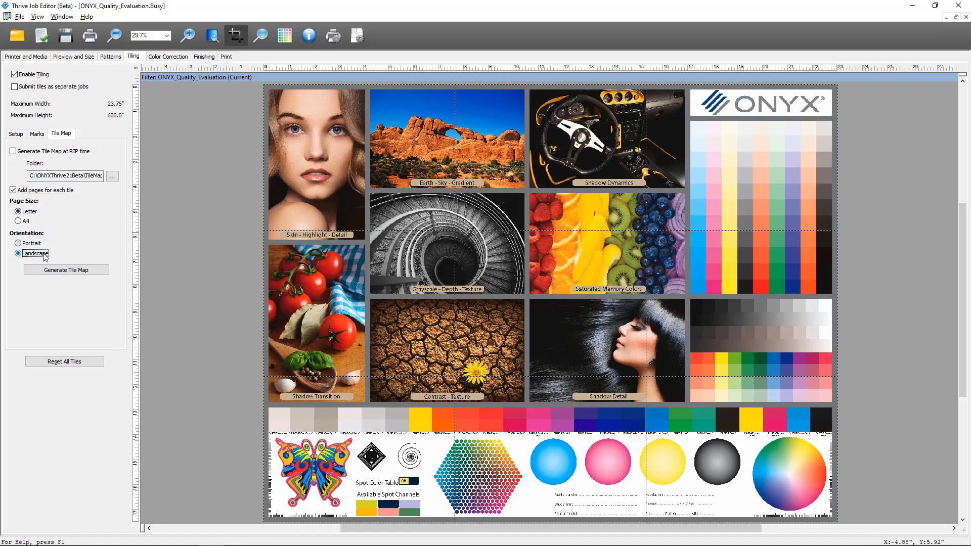
# Generate the tile map, save ONYX_Quality_Evaluation_TileMap.pdf into TileMaps, and confirm the success message
pyautogui.click(96, 273)
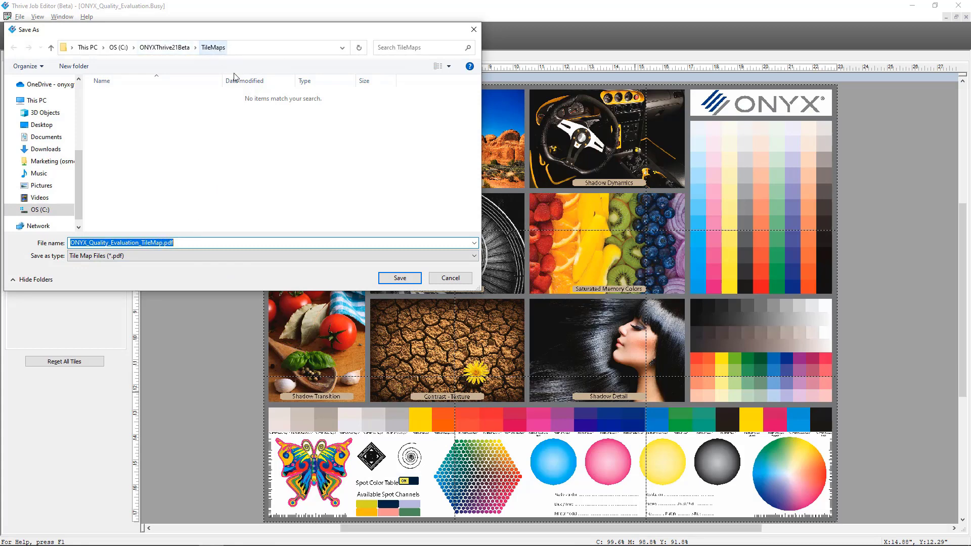
pyautogui.click(399, 278)
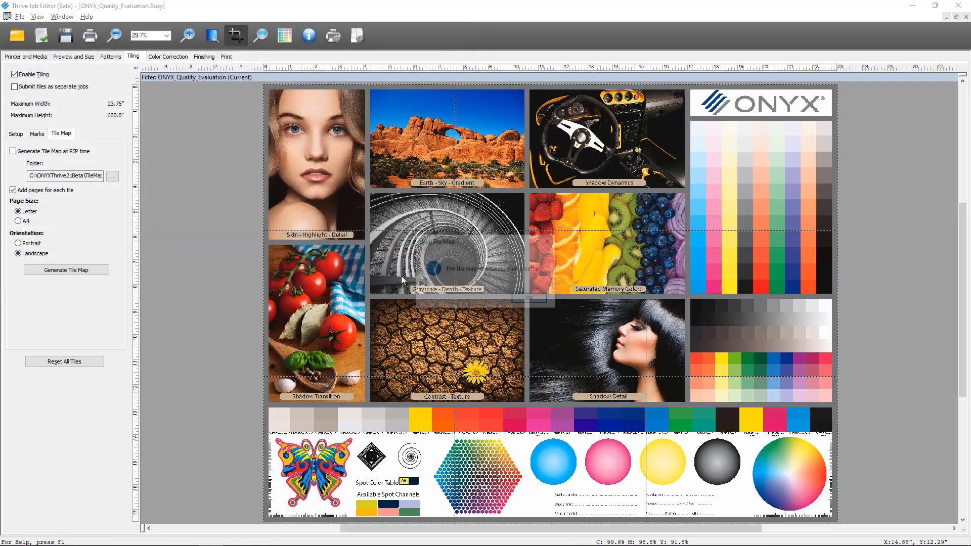
pyautogui.click(538, 300)
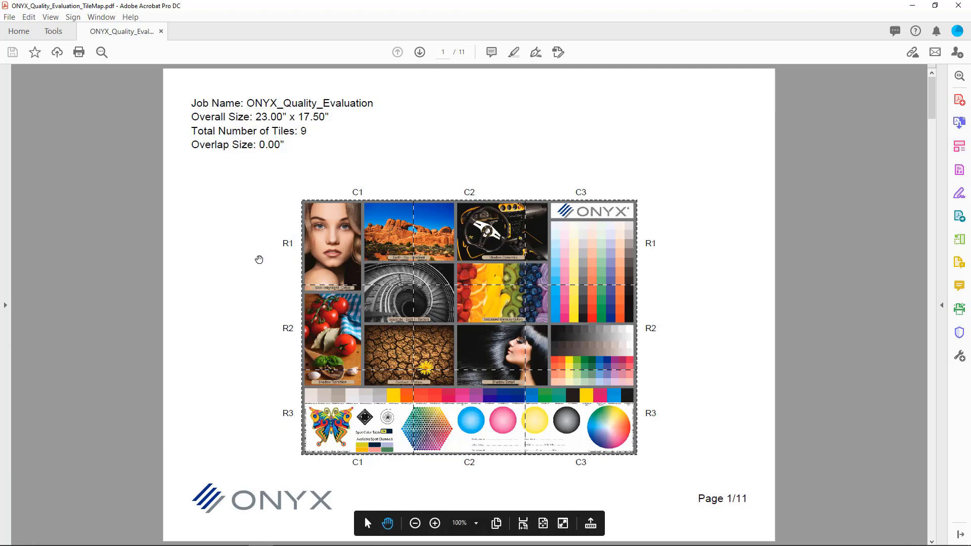
# Scroll the tile map PDF to page 2's table of nine 7.67" x 5.83" tiles
pyautogui.scroll(-3, 263, 254)
pyautogui.scroll(3, 263, 254)
pyautogui.scroll(-3, 425, 264)
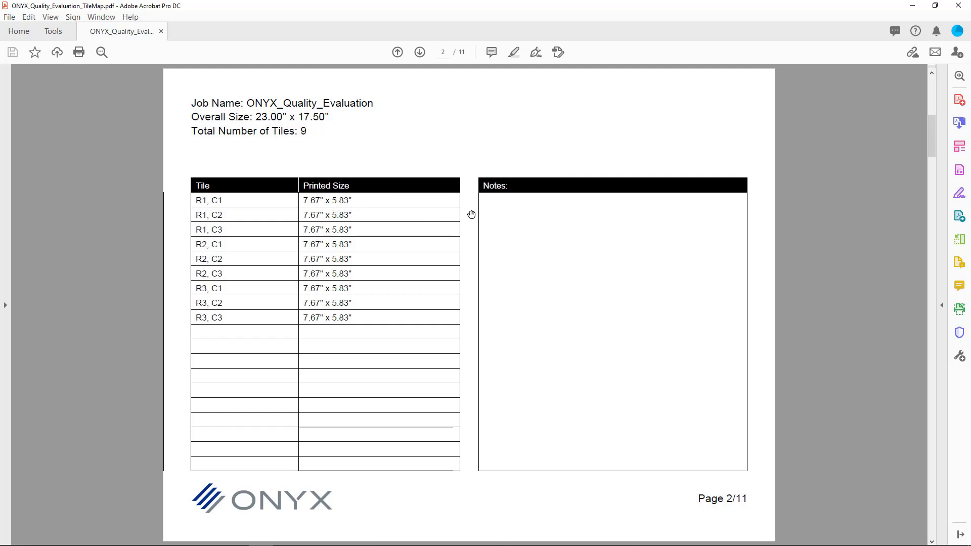
# Browse the tile pages, jump to tile R2, C1 from the map, then return to page 1
pyautogui.scroll(-2, 471, 215)
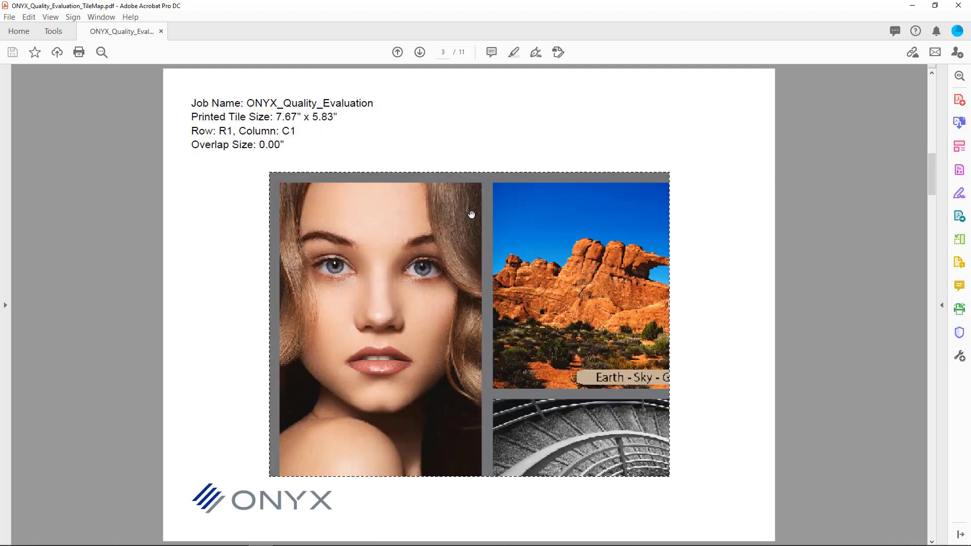
pyautogui.scroll(-1, 483, 251)
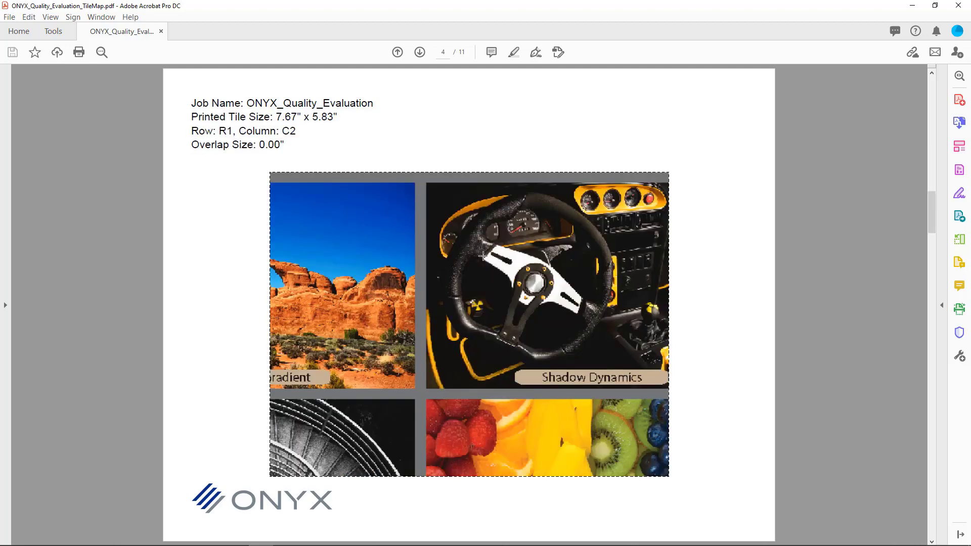
pyautogui.scroll(-1, 487, 262)
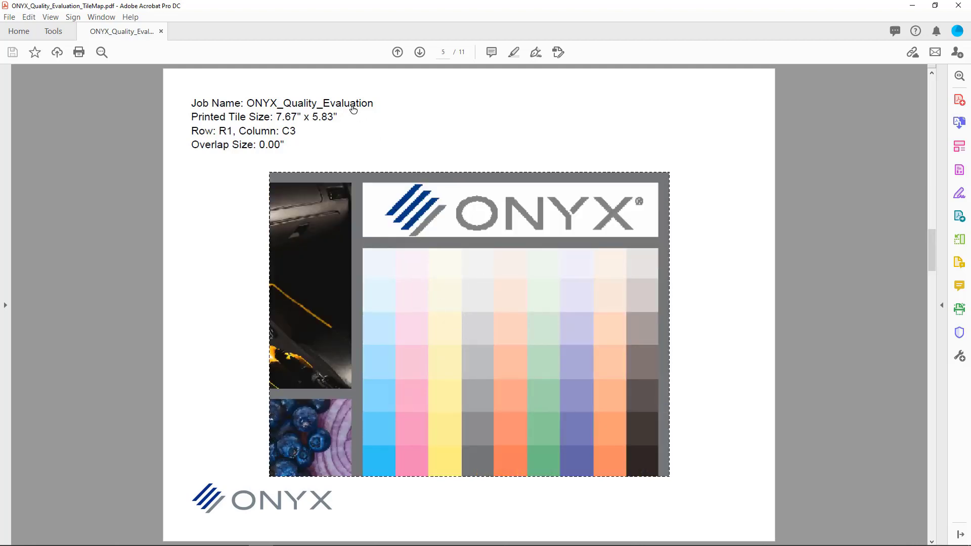
pyautogui.press('Home')
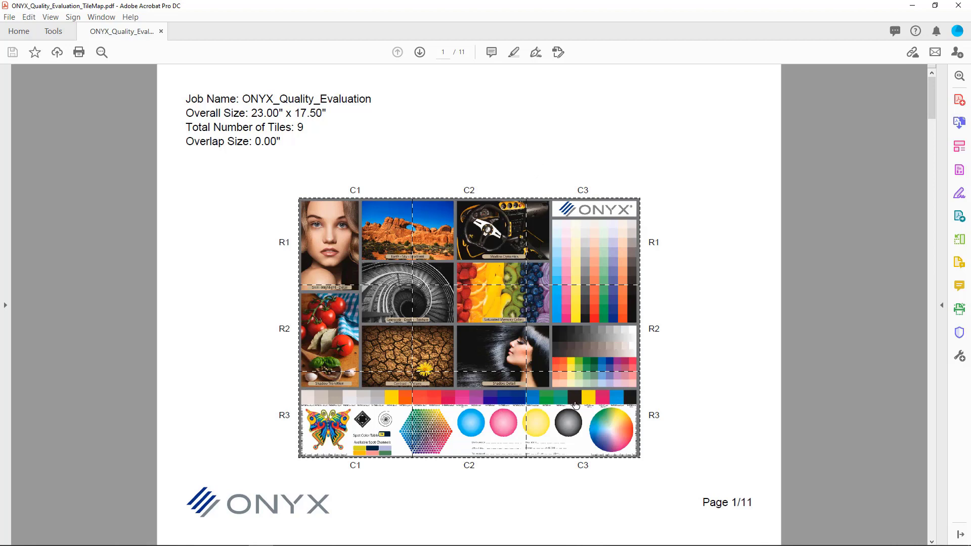
pyautogui.press('End')
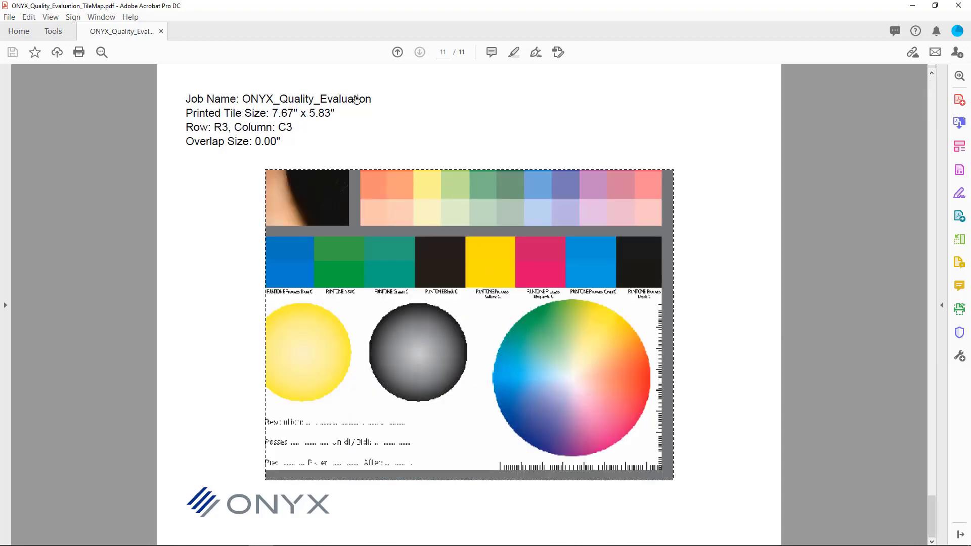
pyautogui.press('Home')
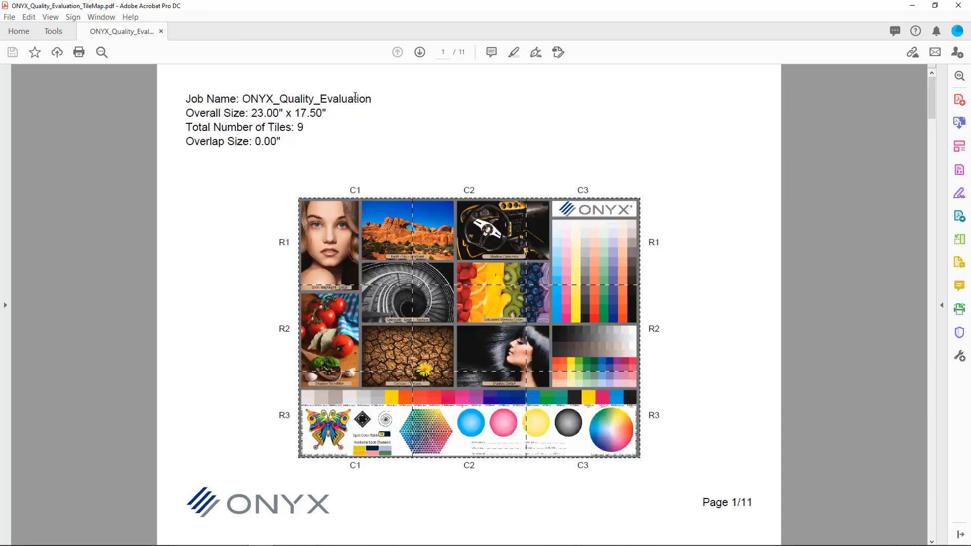
pyautogui.click(370, 332)
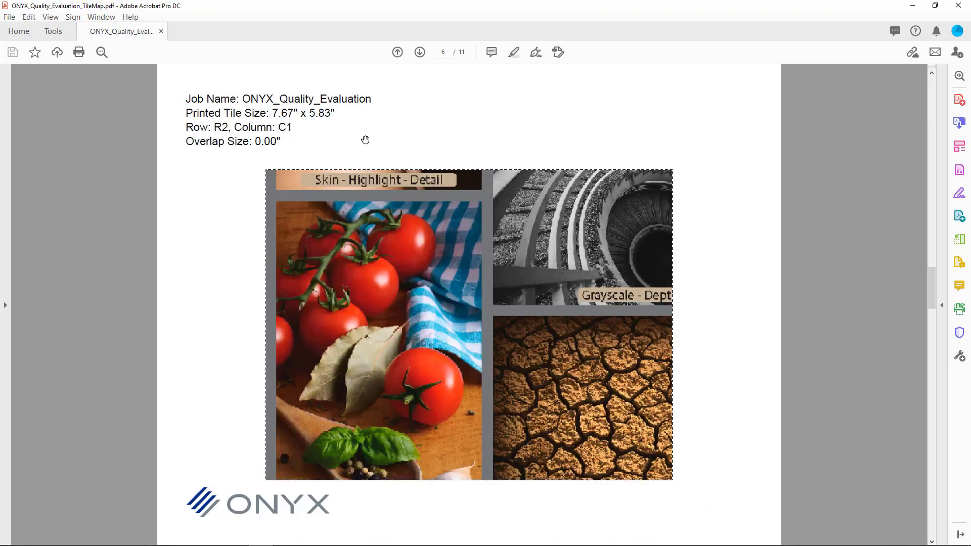
pyautogui.press('Home')
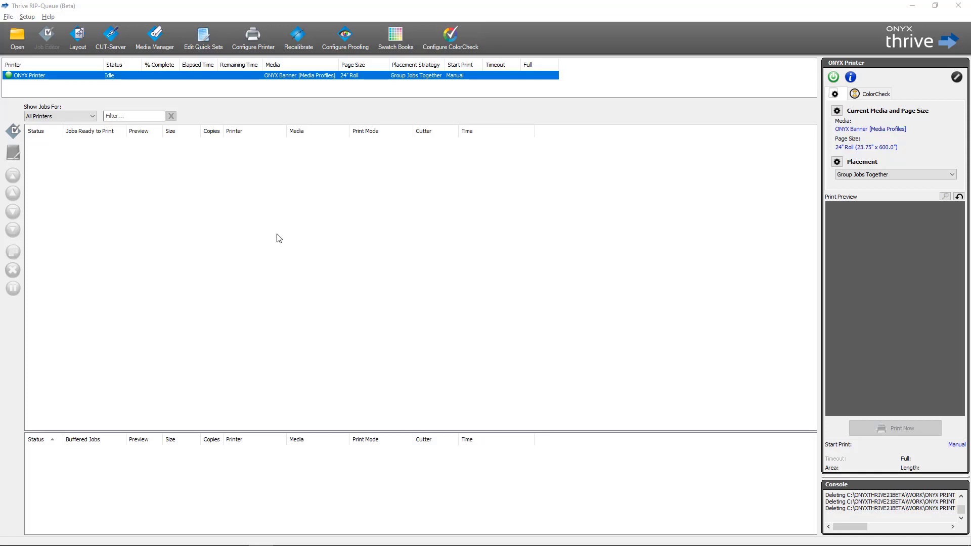
# Open Advanced Options for the ONYX Printer <Default> quick set from Edit Quick Sets
pyautogui.click(204, 50)
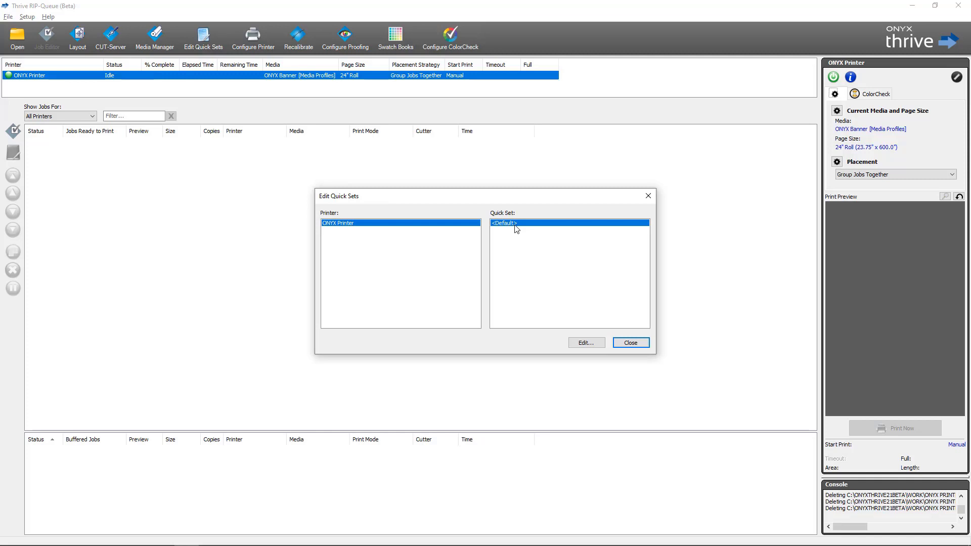
pyautogui.click(586, 343)
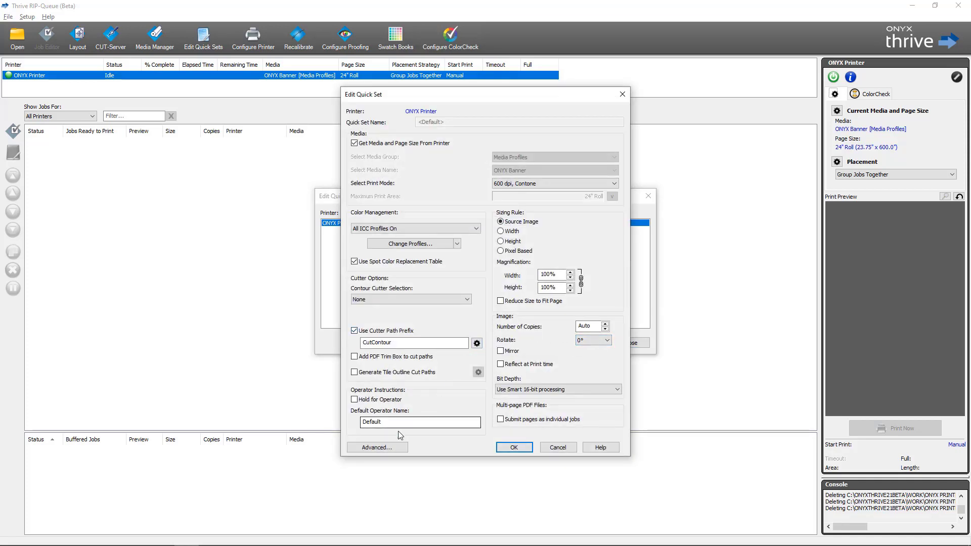
pyautogui.click(389, 449)
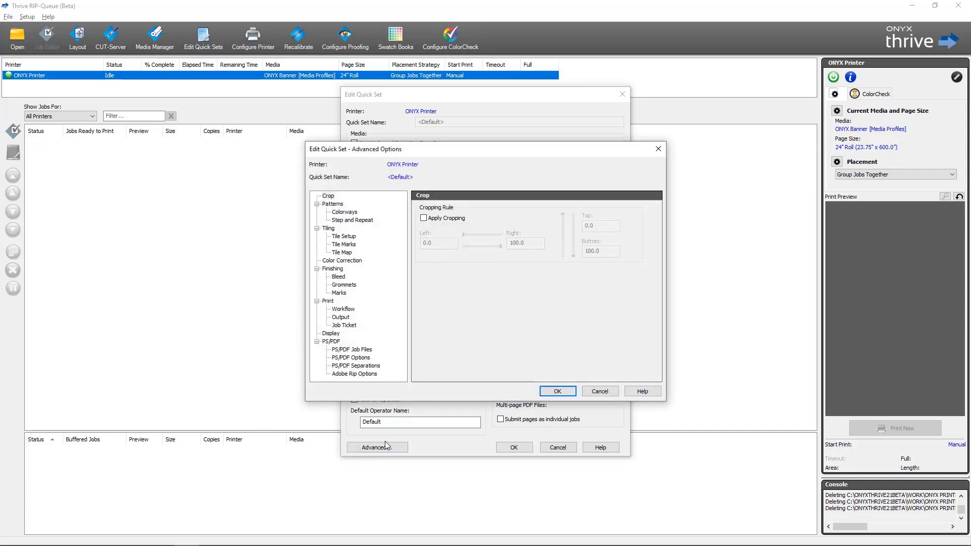
# Check Tiling under Tile Setup in the Default quick set's Advanced Options
pyautogui.click(349, 236)
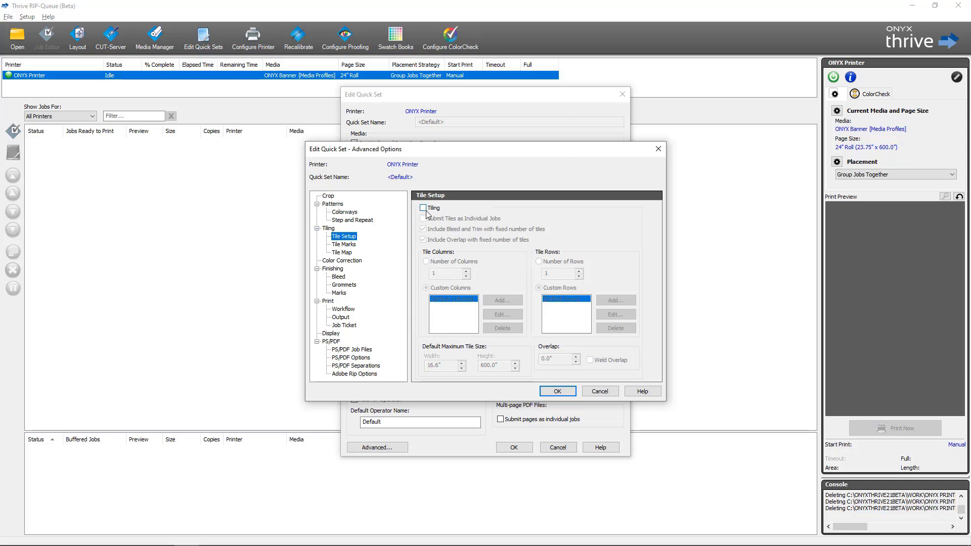
pyautogui.click(344, 253)
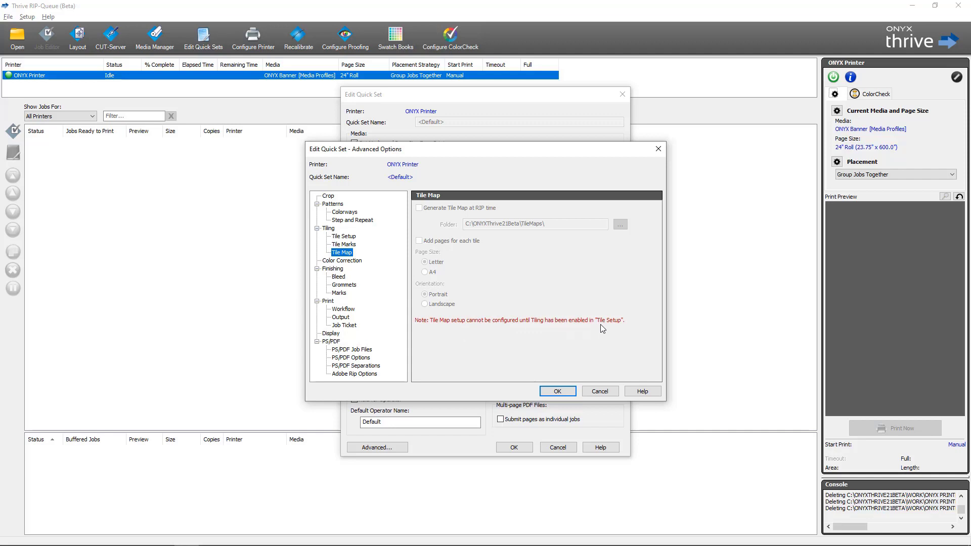
pyautogui.click(347, 236)
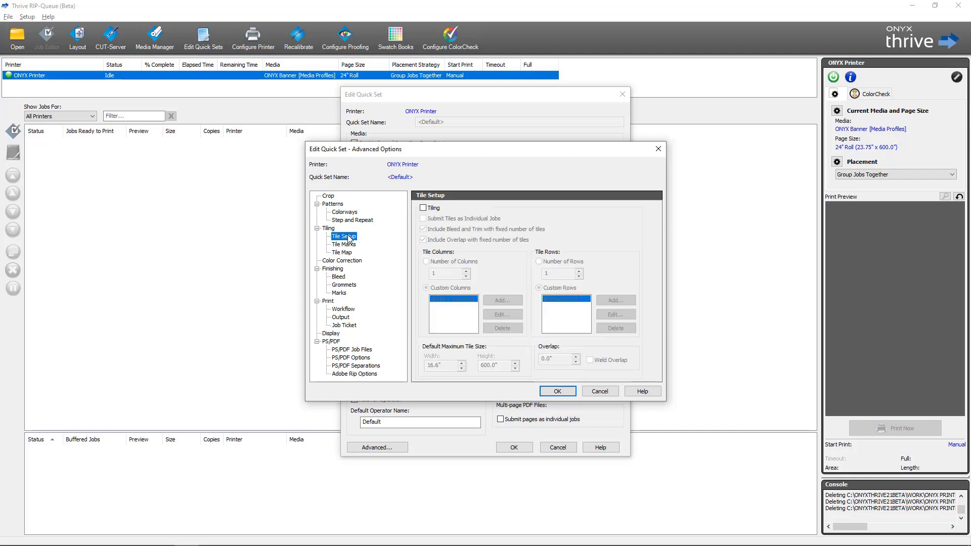
pyautogui.click(424, 208)
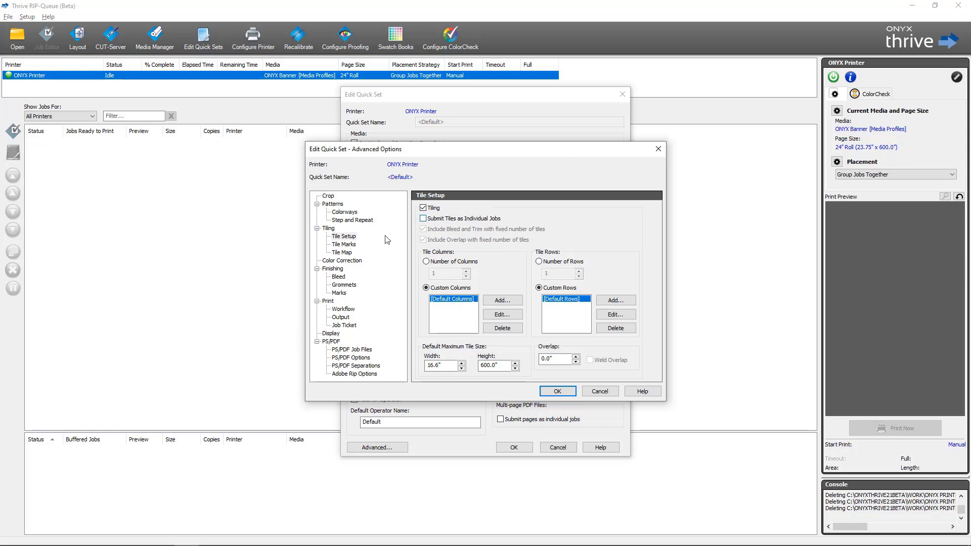
# Turn on Generate Tile Map at RIP time in the quick set's Tile Map settings
pyautogui.click(347, 253)
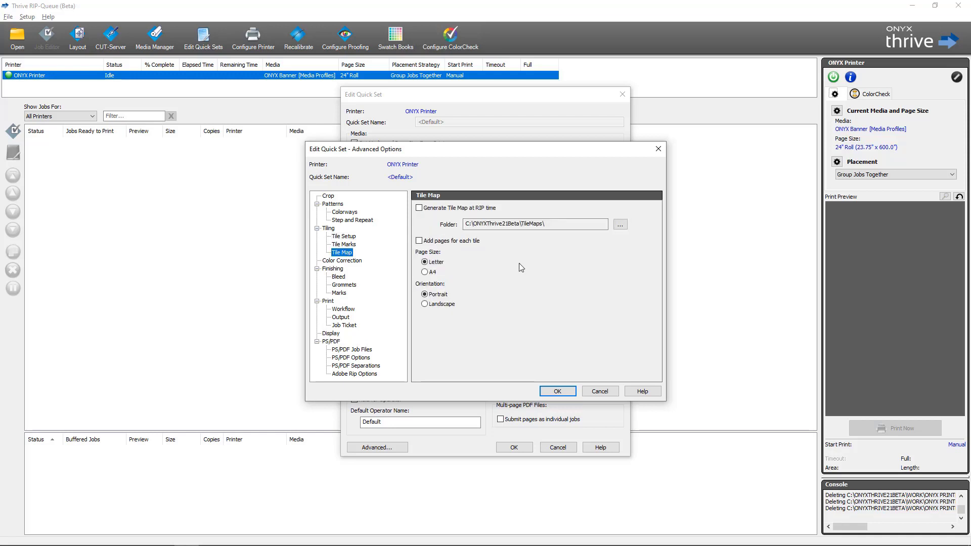
pyautogui.click(419, 209)
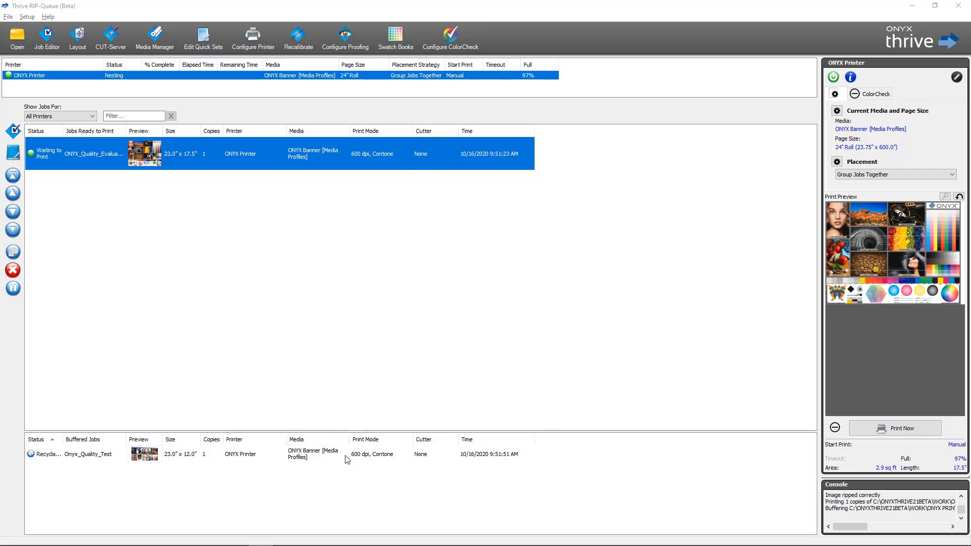
# Deselect the ripped ONYX_Quality_Evaluation job waiting to print in the queue
pyautogui.click(322, 288)
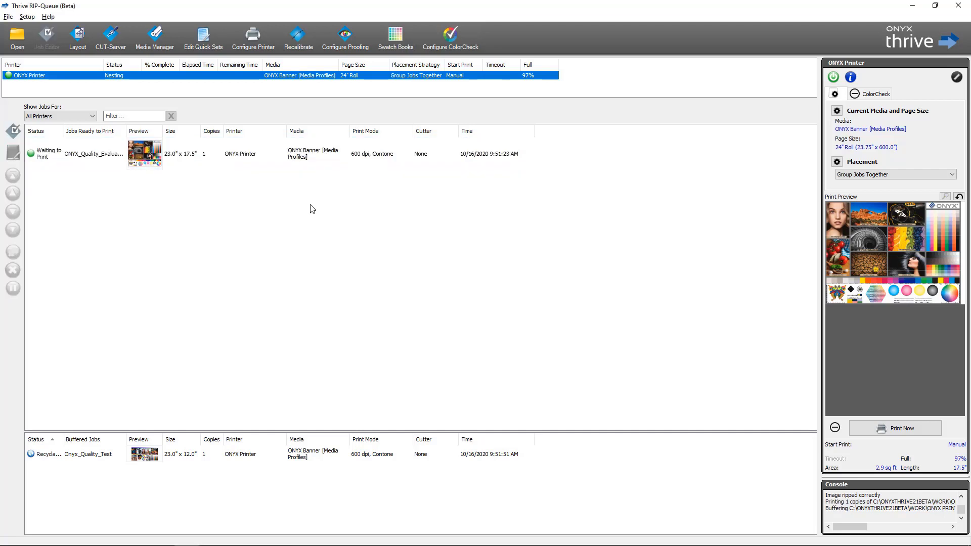
pyautogui.rightClick(328, 161)
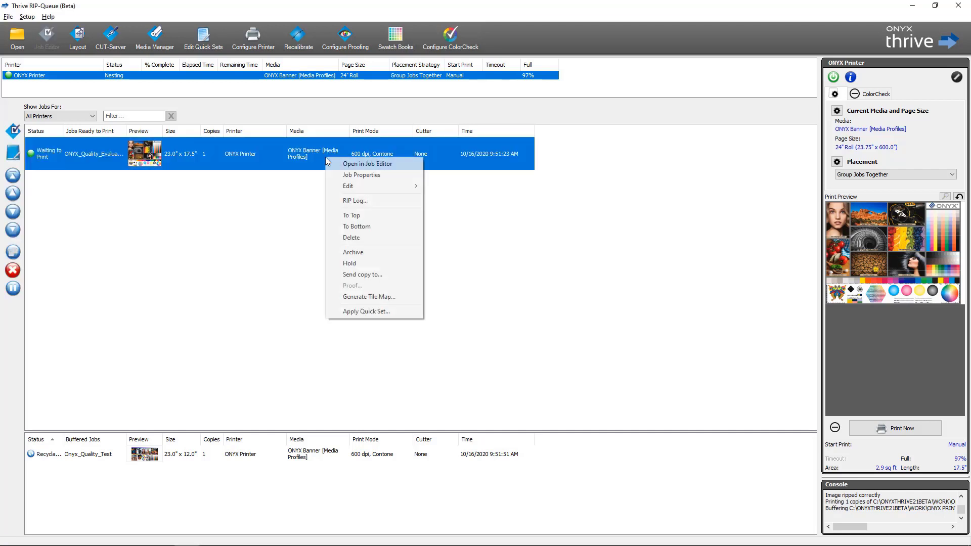
pyautogui.click(405, 298)
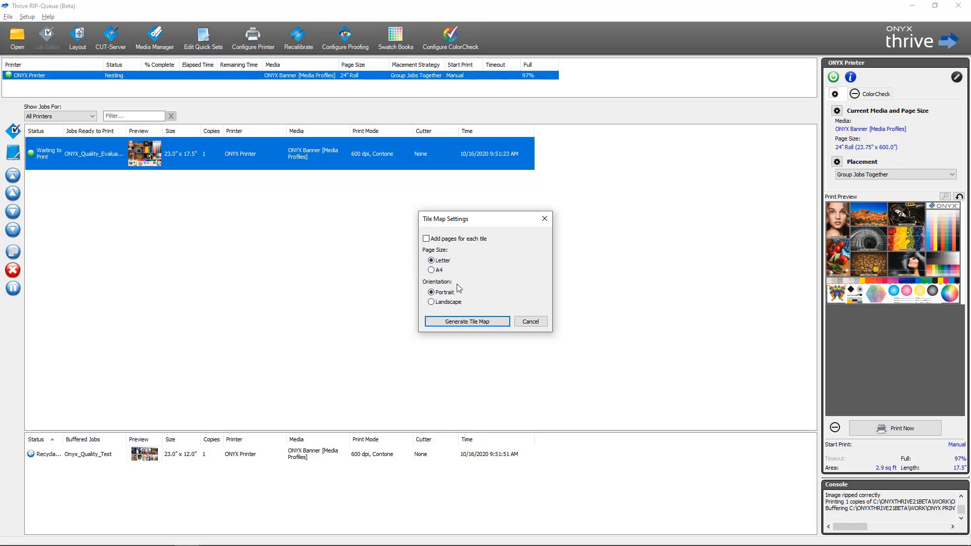
pyautogui.click(476, 326)
pyautogui.click(323, 459)
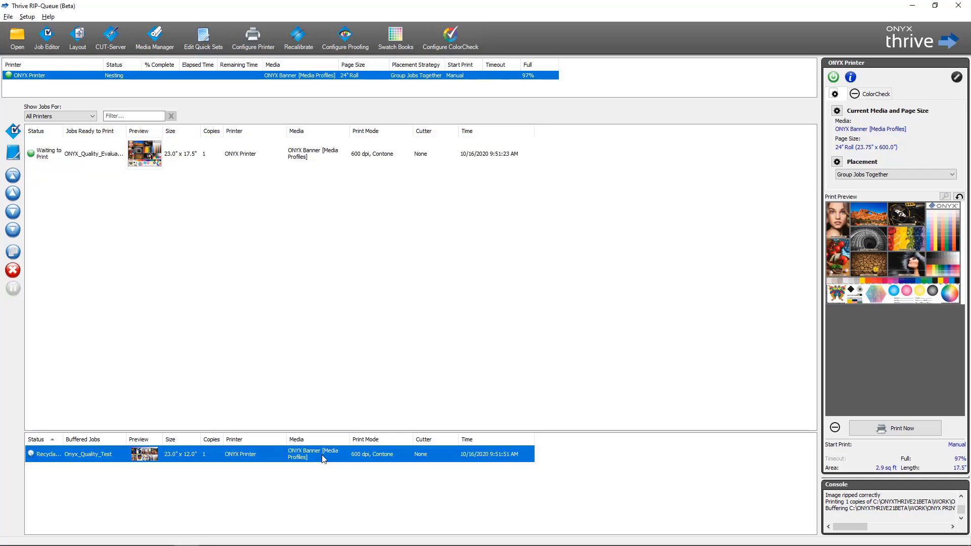
# Generate the buffered Onyx_Quality_Test job's tile map with per-tile pages, saving Onyx_Quality_Test_TileMap.pdf to TileMaps
pyautogui.rightClick(323, 459)
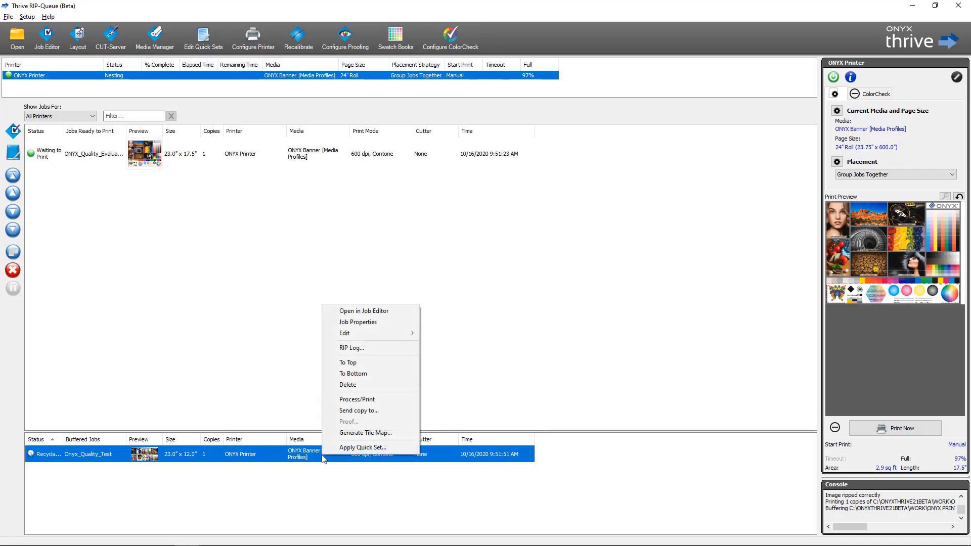
pyautogui.click(365, 434)
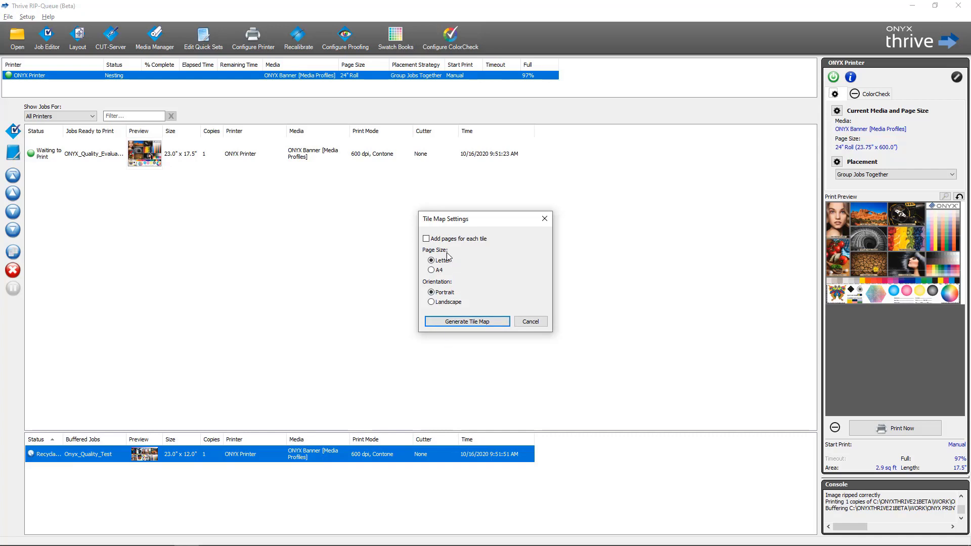
pyautogui.click(426, 240)
pyautogui.click(469, 322)
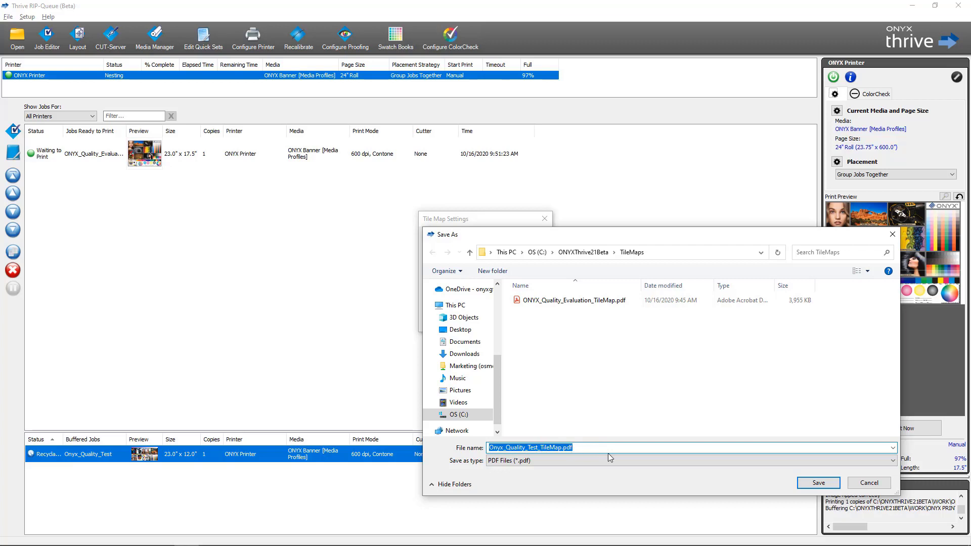
pyautogui.click(818, 483)
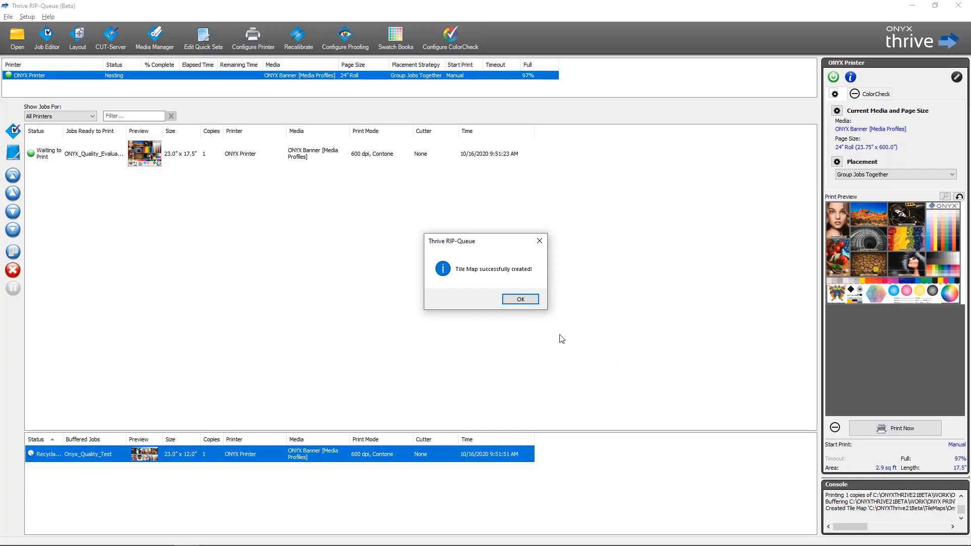
pyautogui.click(514, 301)
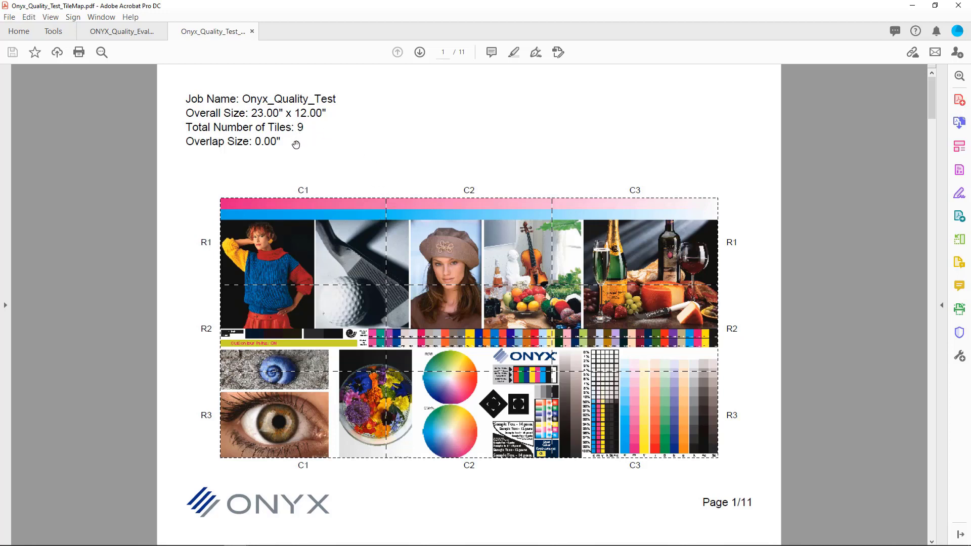
# Follow the R1, C2 tile link on page 1 to reach page 4 (7.67" x 4.00")
pyautogui.click(476, 244)
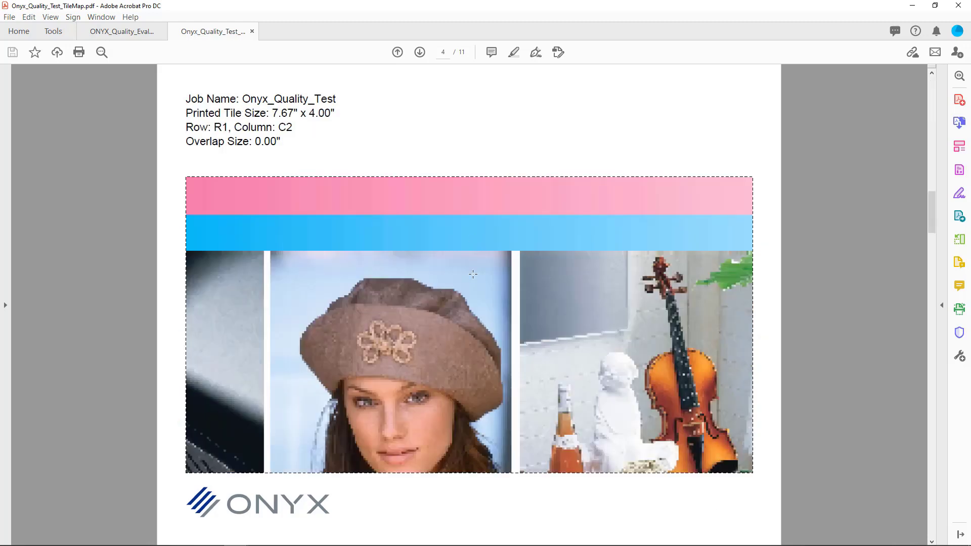